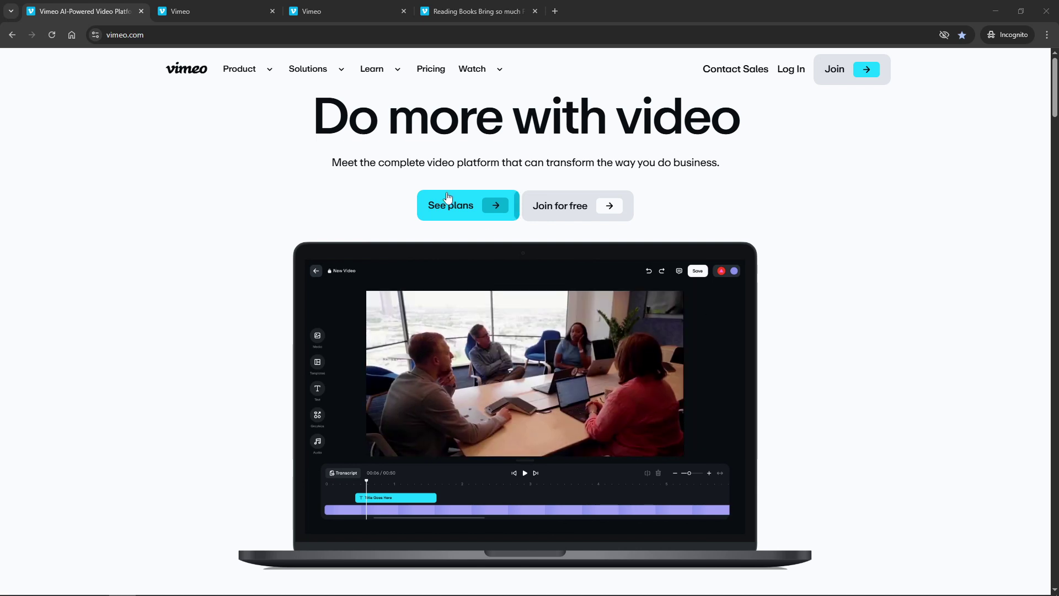
- Switch to the browser tab holding the Vimeo account dashboard
{"action": "left_click", "coordinate": [235, 34]}
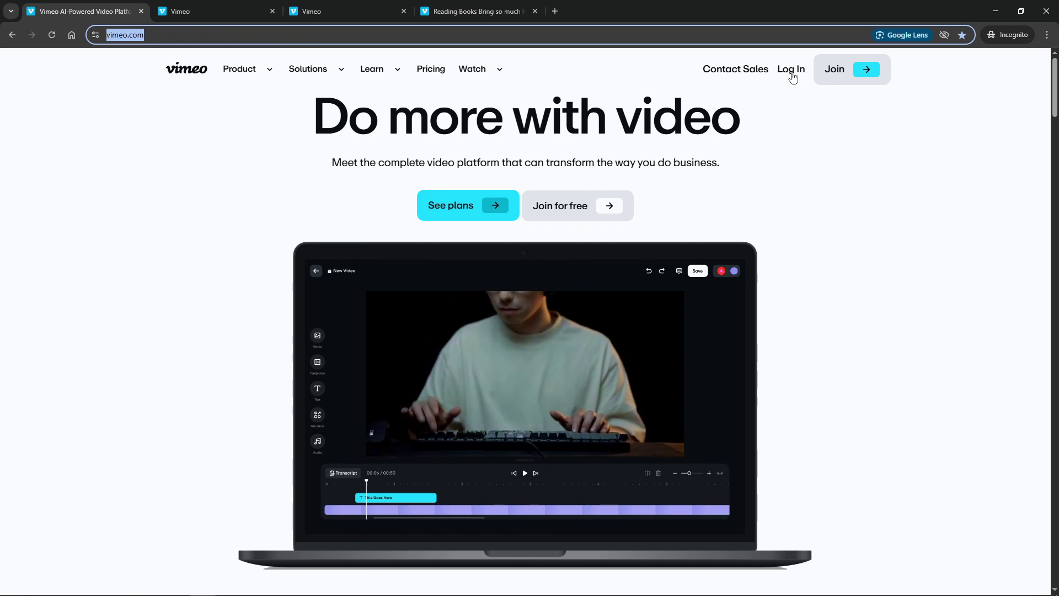
{"action": "key", "text": "ctrl+Tab"}
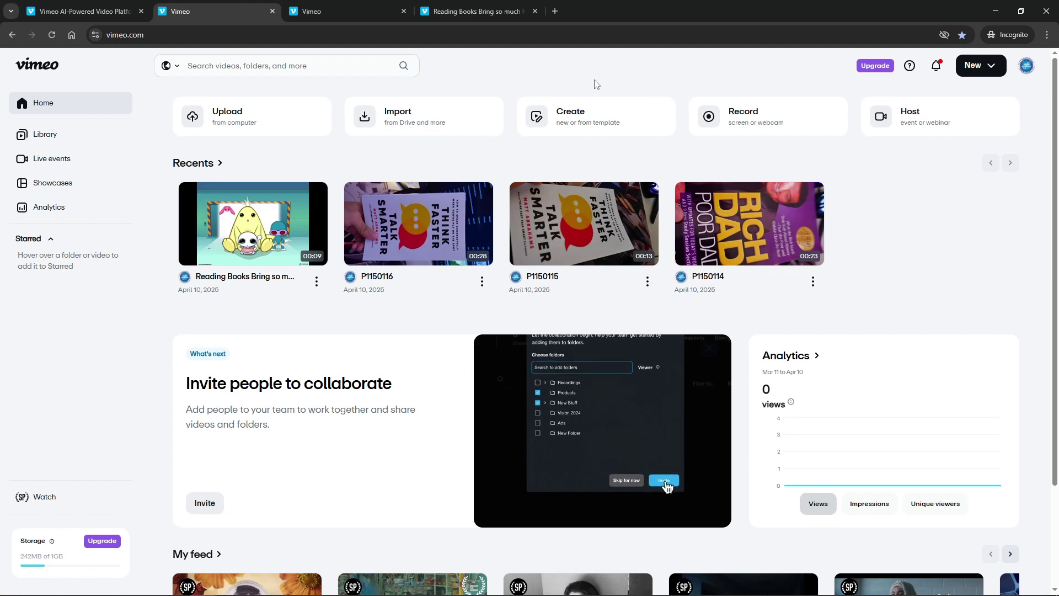
{"action": "mouse_move", "coordinate": [125, 64]}
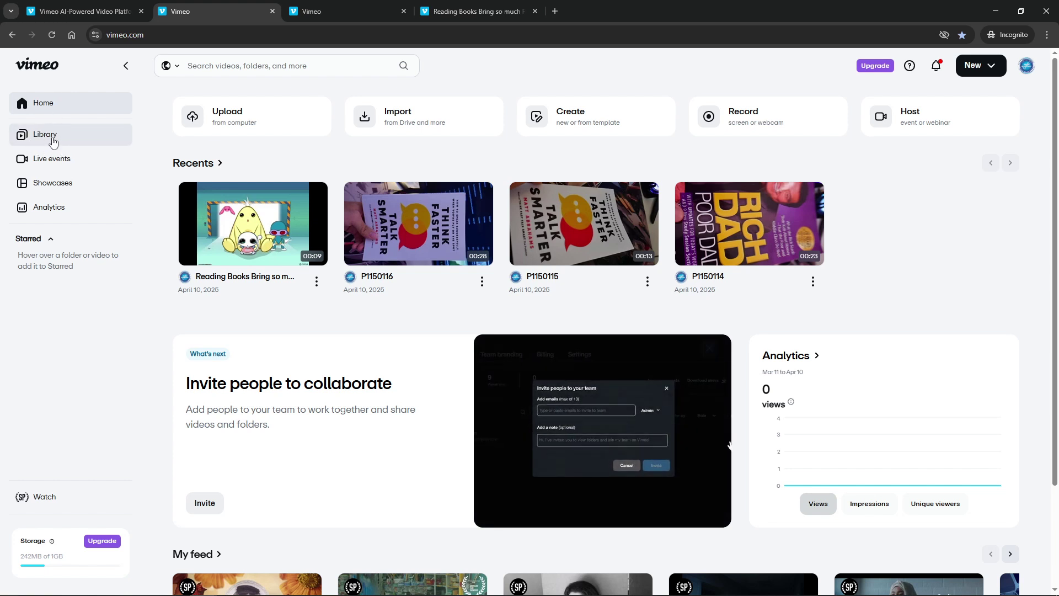
- Go to the Library from the left sidebar to list the four uploaded videos
{"action": "left_click", "coordinate": [55, 137]}
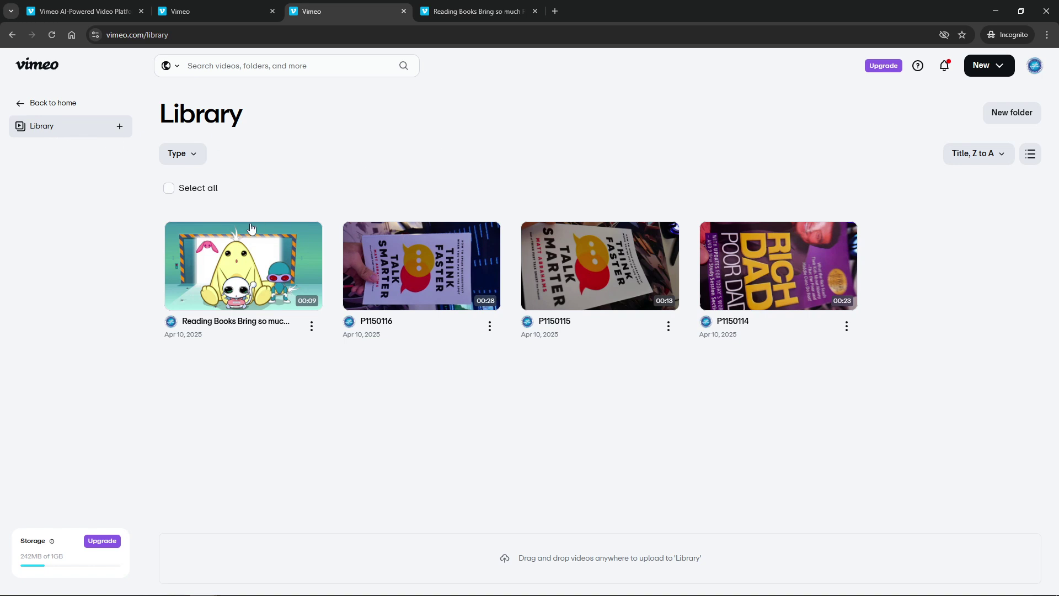
{"action": "mouse_move", "coordinate": [244, 265]}
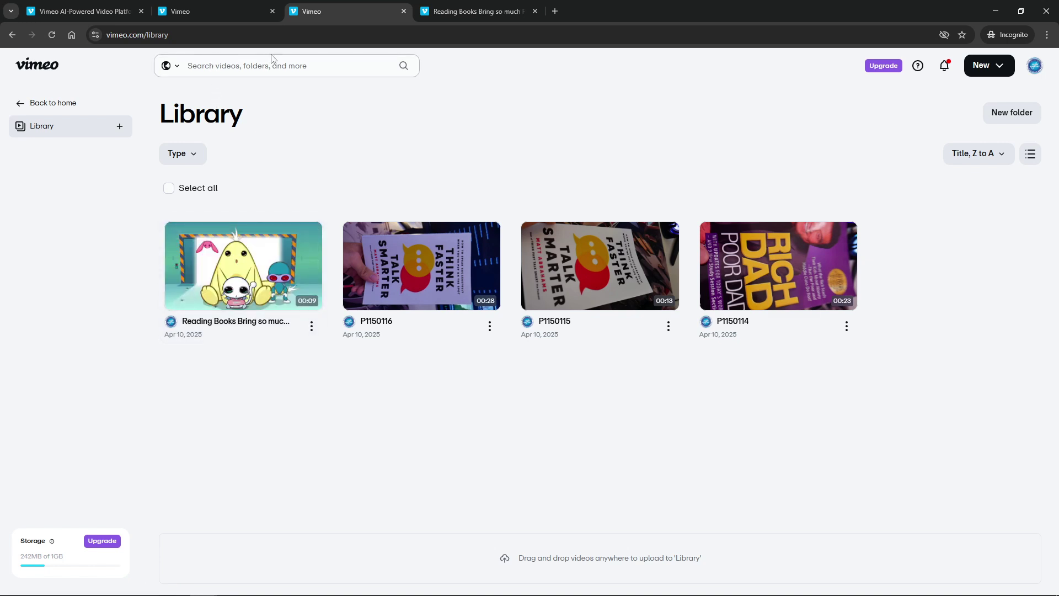
{"action": "mouse_move", "coordinate": [234, 324]}
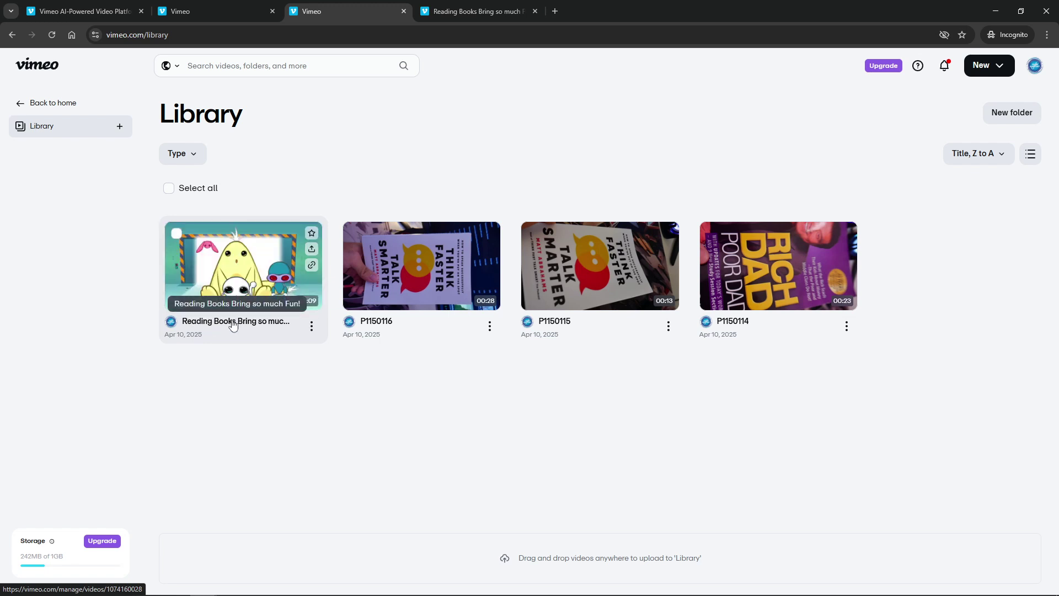
- Select 'Reading Books Bring so much Fun!' to reach its management page
{"action": "left_click", "coordinate": [232, 324]}
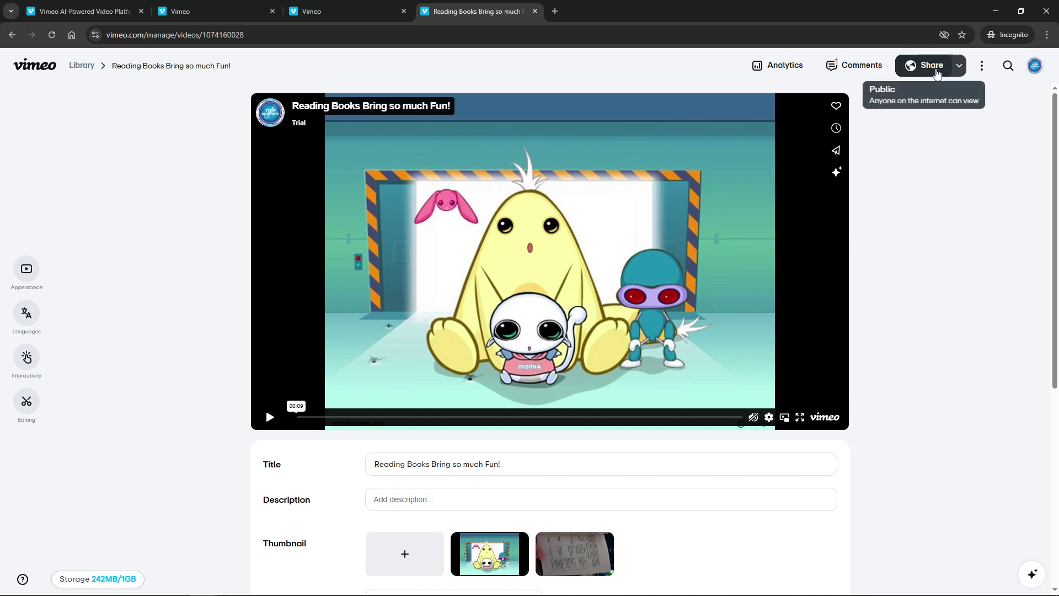
- Bring up the Share dialog for 'Reading Books Bring so much Fun!'
{"action": "left_click", "coordinate": [936, 73]}
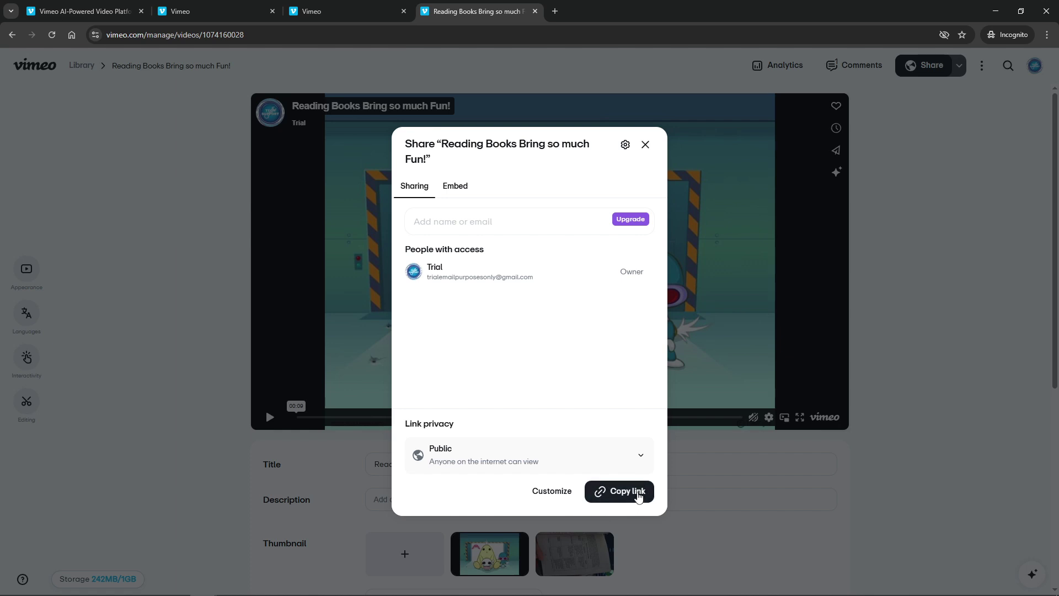
- Use Copy link in the Share dialog to put the public video link on the clipboard
{"action": "left_click", "coordinate": [606, 488]}
{"action": "left_click", "coordinate": [610, 494]}
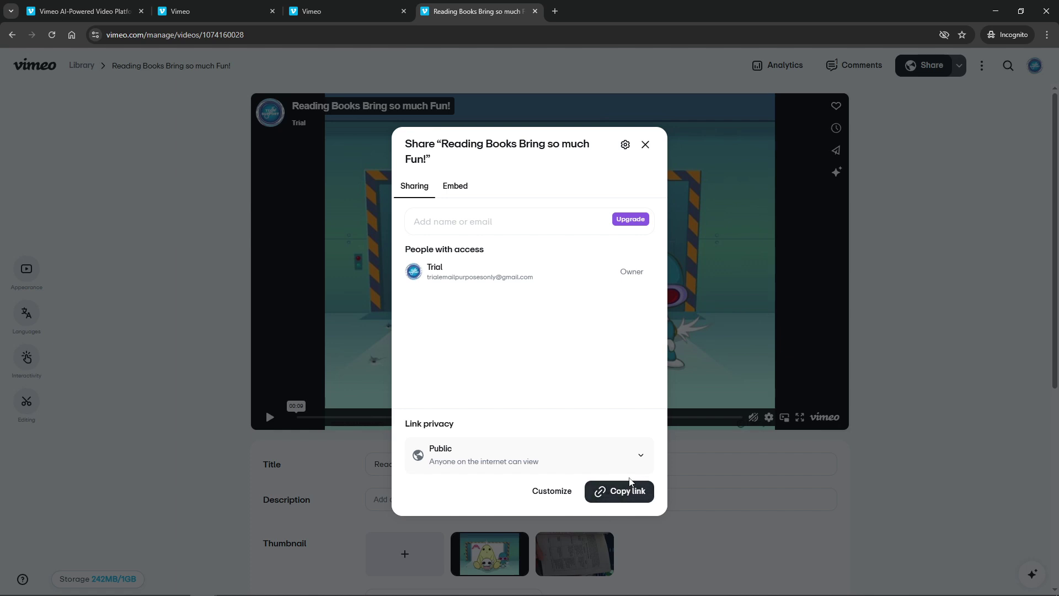
{"action": "left_click", "coordinate": [617, 500]}
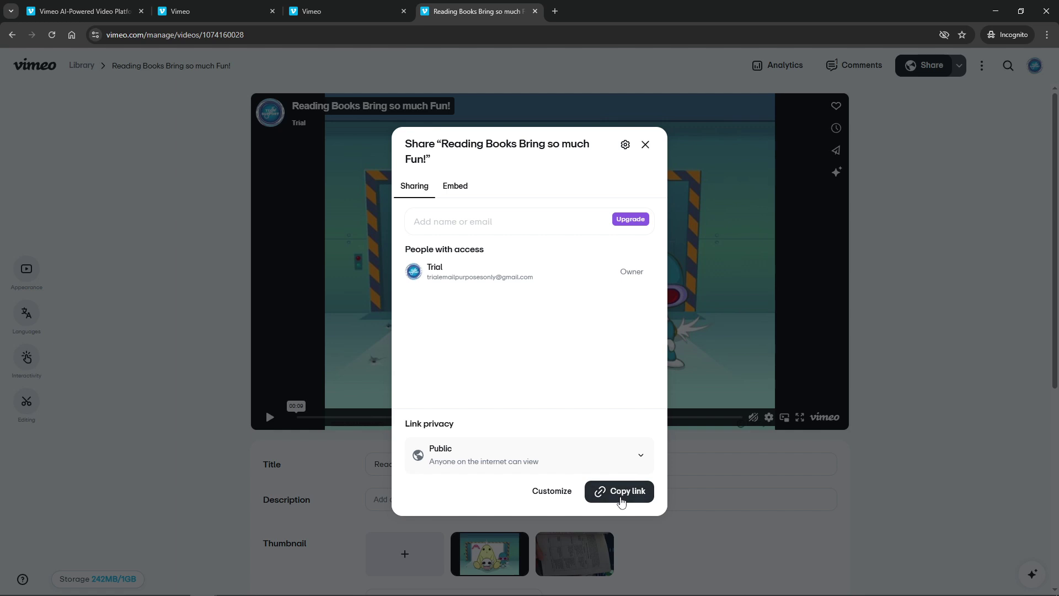